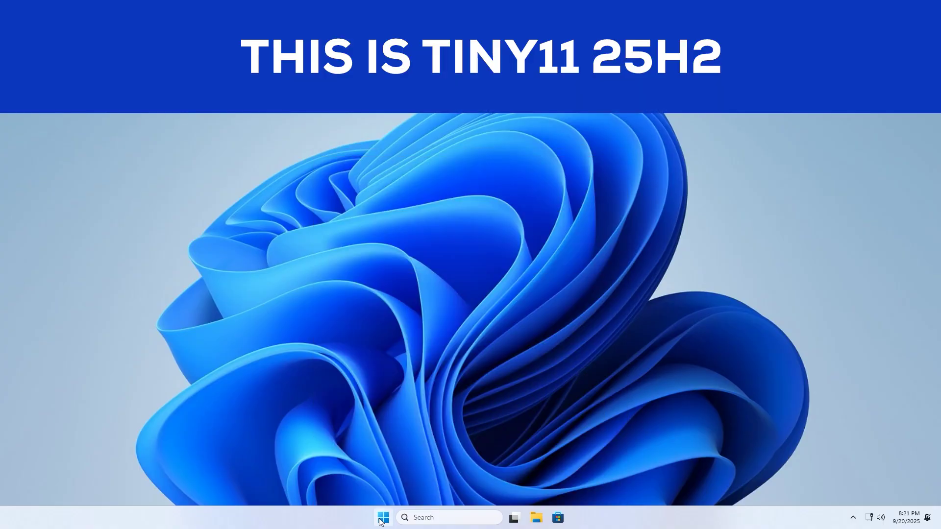
Open Local Disk (C:) properties from This PC to check its space: 12.2 GB used, 51.0 GB free
left_click(382, 520)
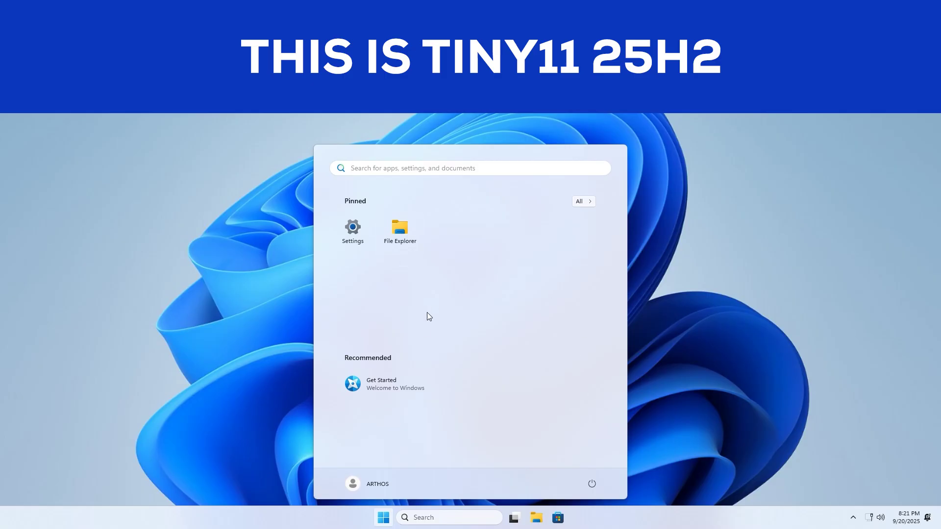
key("super+e")
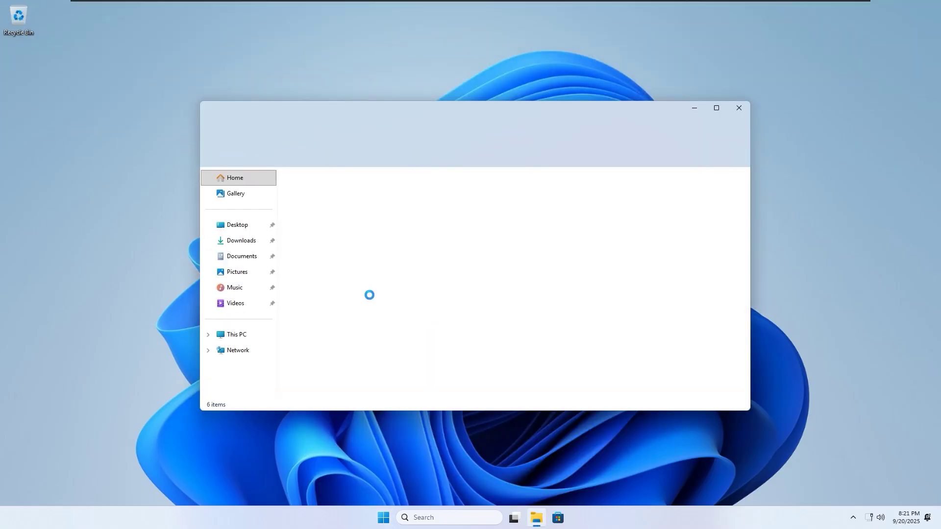
left_click(237, 335)
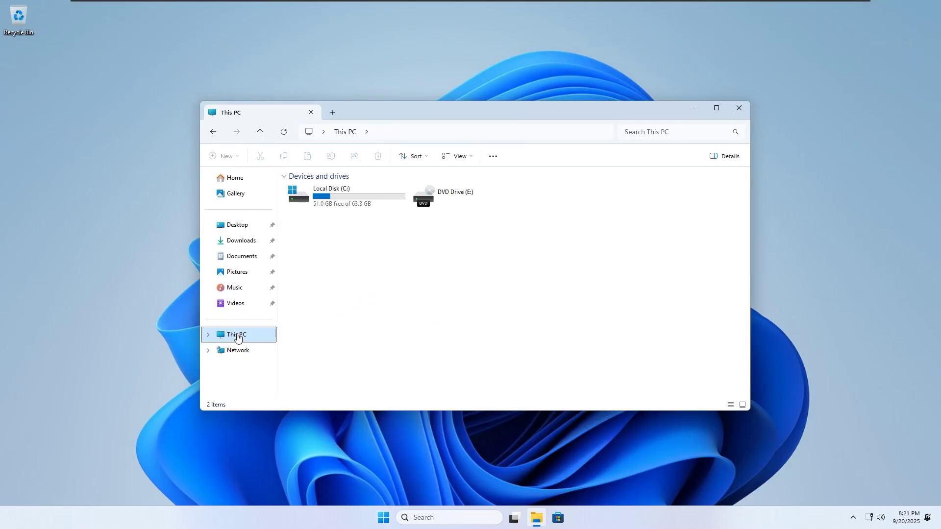
right_click(346, 208)
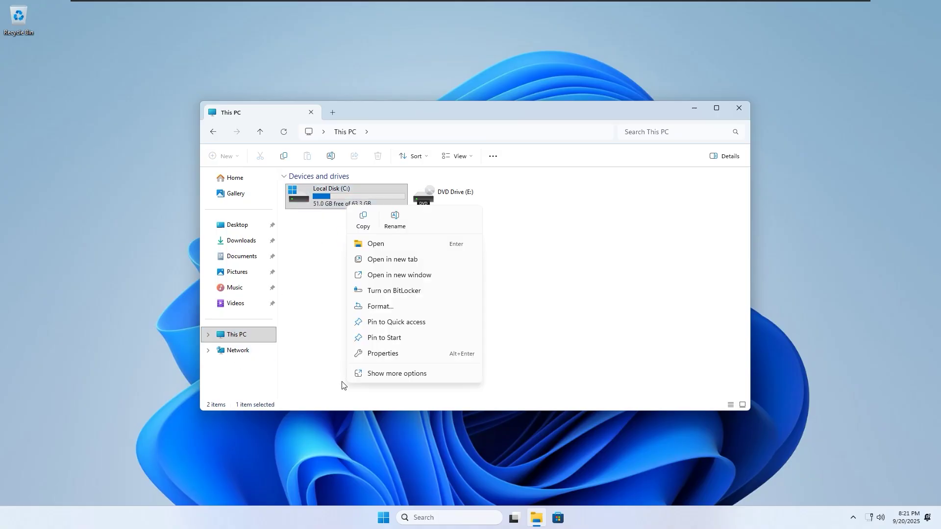
left_click(383, 353)
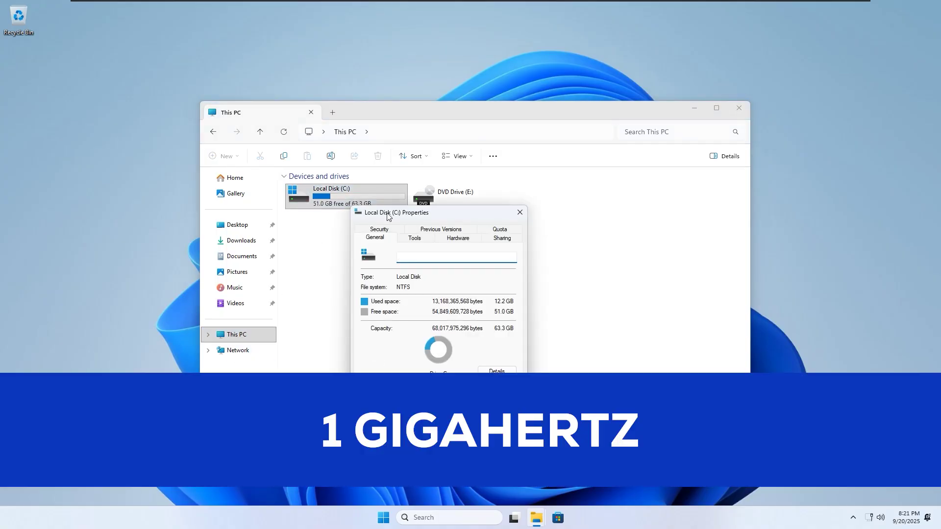
left_click_drag(426, 214, 495, 142)
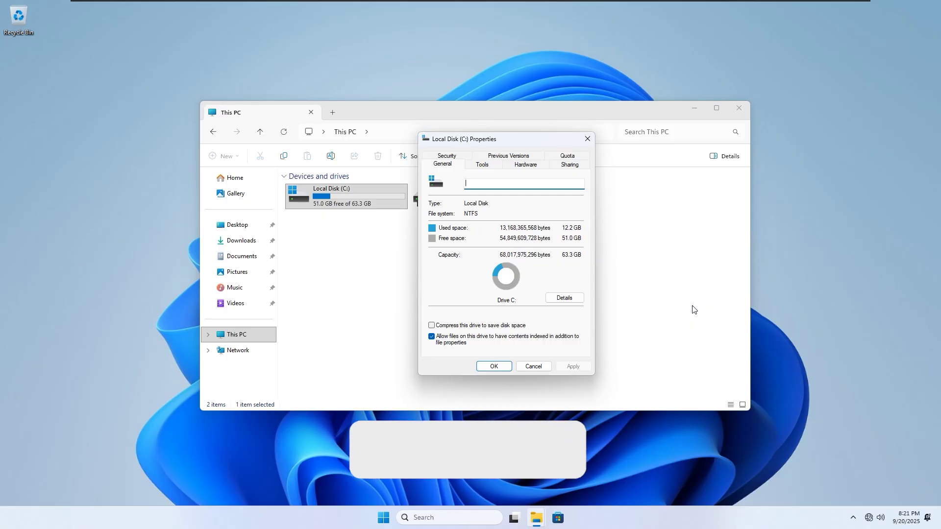
left_click(586, 140)
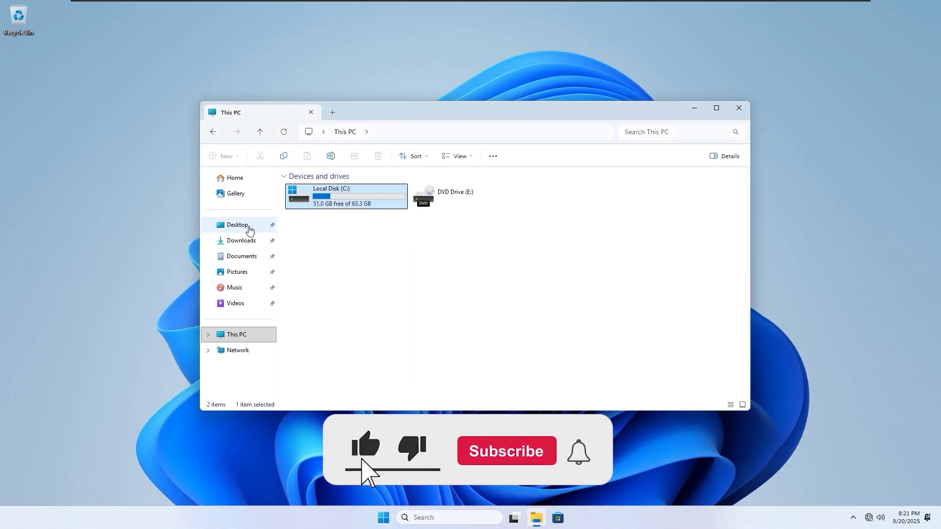
Reopen the C: drive properties and open its detailed storage breakdown
right_click(345, 202)
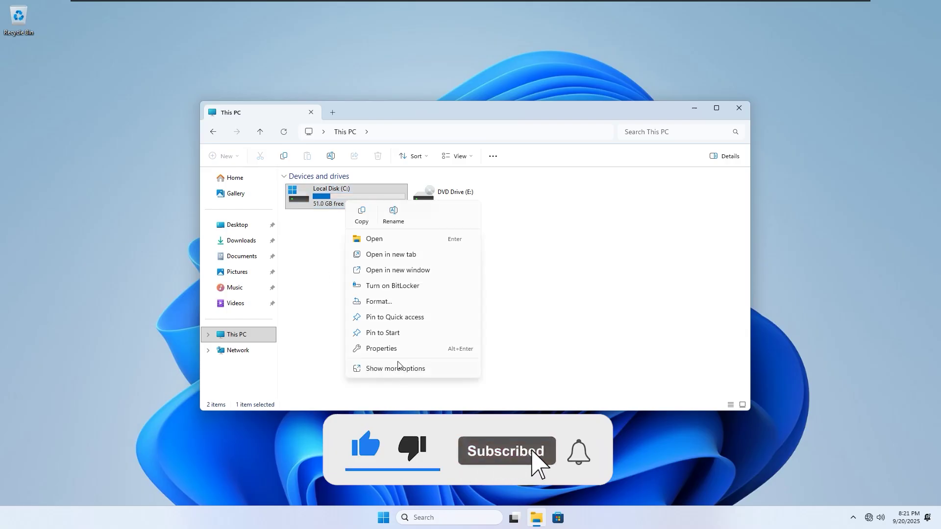
left_click(389, 349)
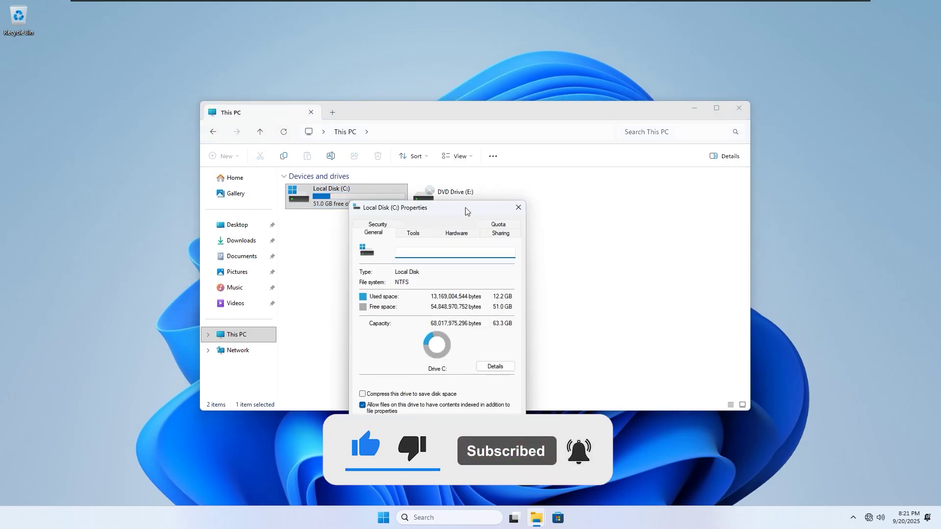
left_click_drag(466, 208, 516, 141)
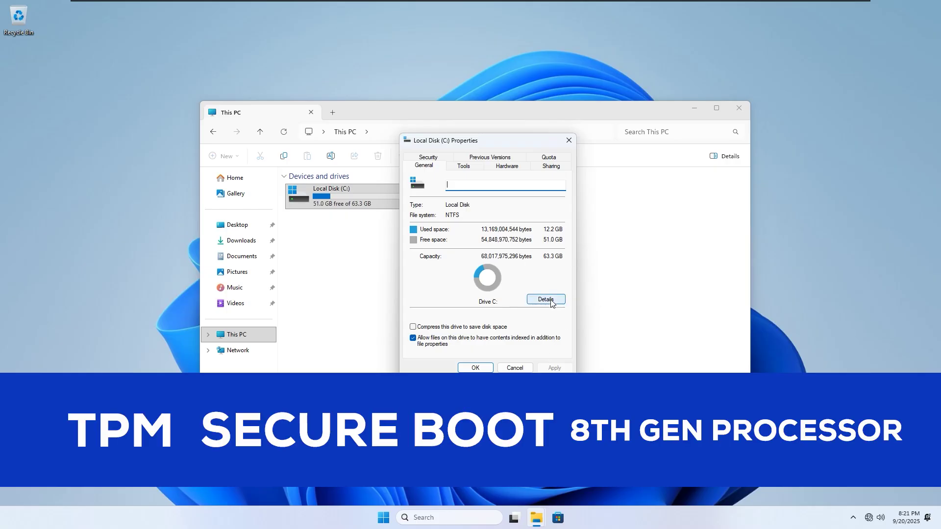
left_click(569, 140)
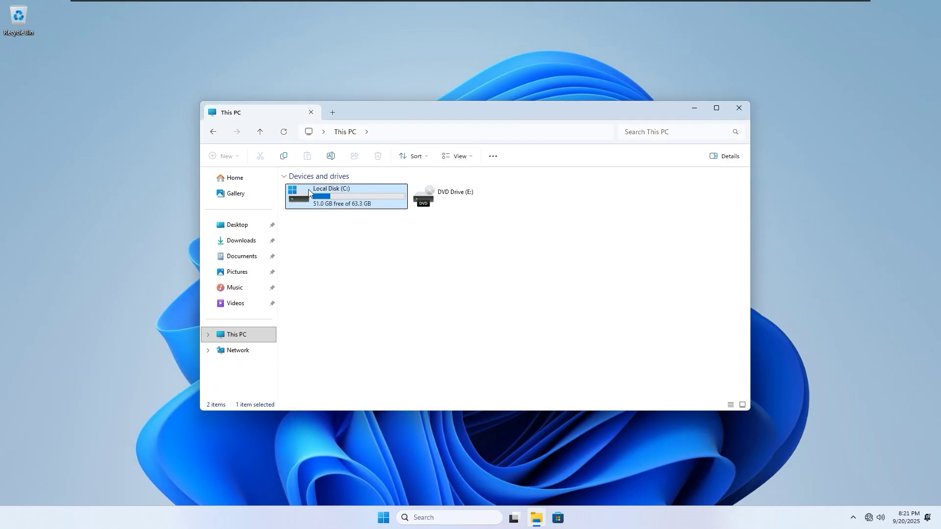
right_click(308, 190)
left_click(332, 341)
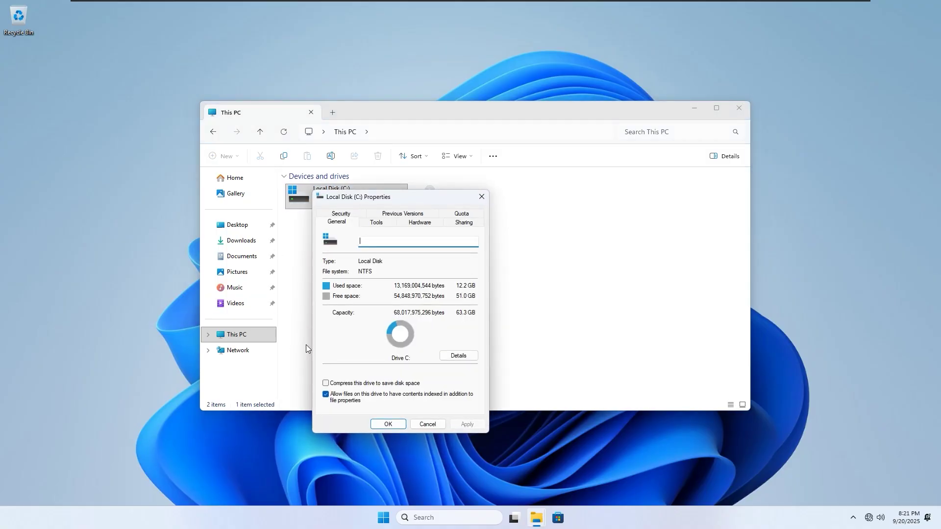
left_click_drag(431, 201, 525, 135)
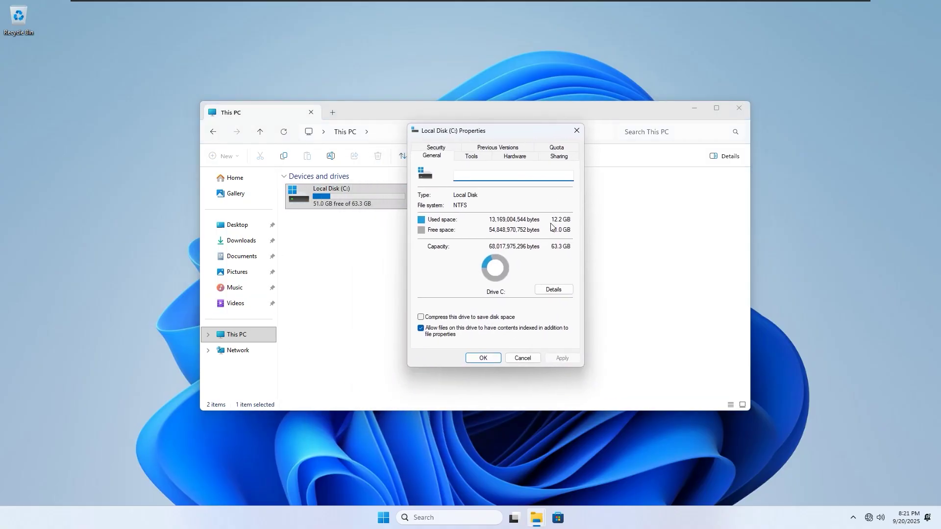
left_click(552, 290)
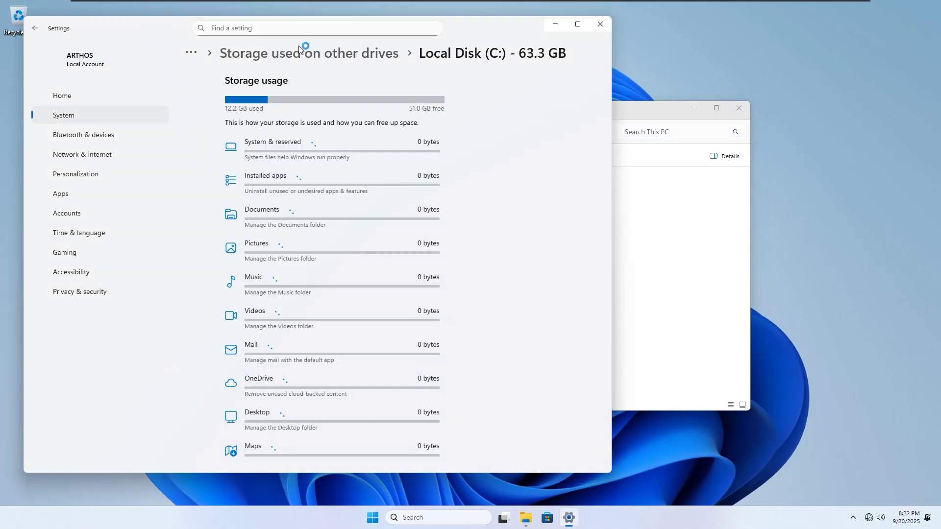
Move the C: Storage usage window aside and select tiny11.iso and rufus-4.9.exe on the desktop
left_click_drag(482, 34, 624, 38)
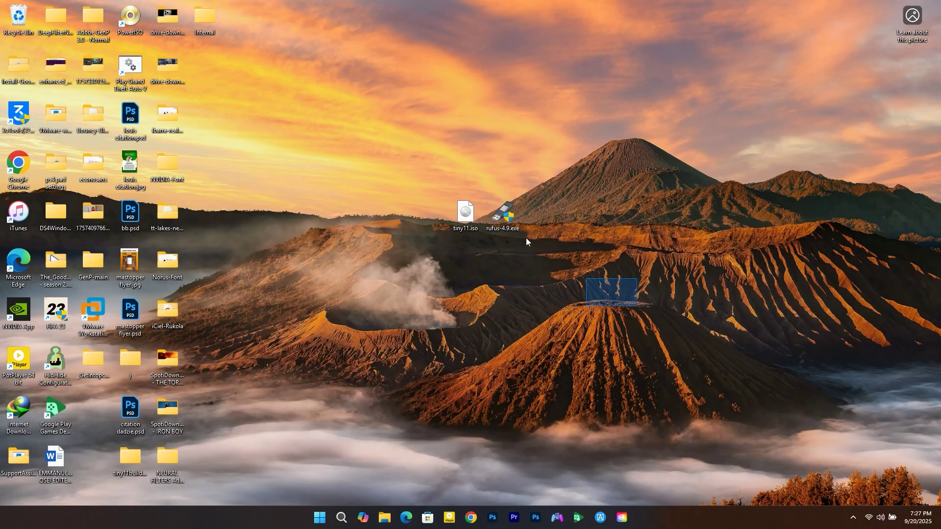
left_click_drag(527, 240, 424, 178)
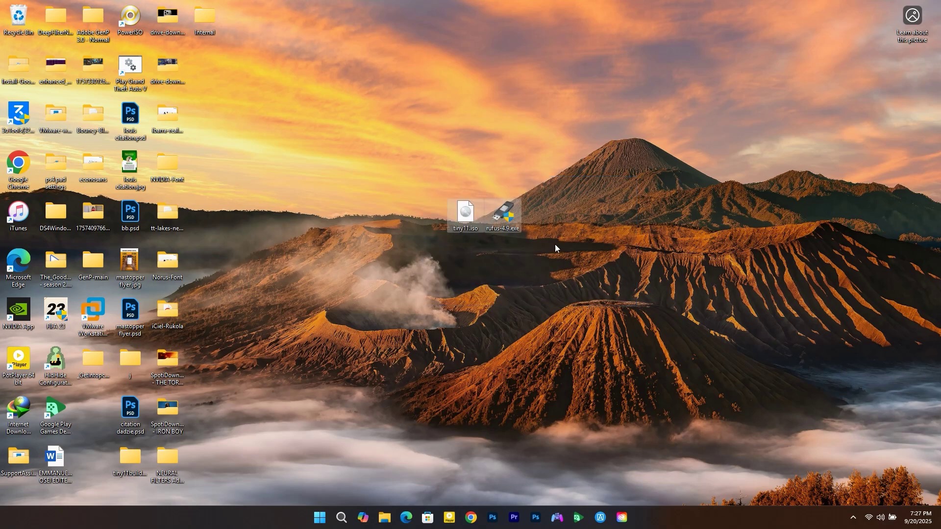
Launch rufus-4.9.exe as administrator and select the win 11 25h2 (F:) USB drive
left_click(488, 321)
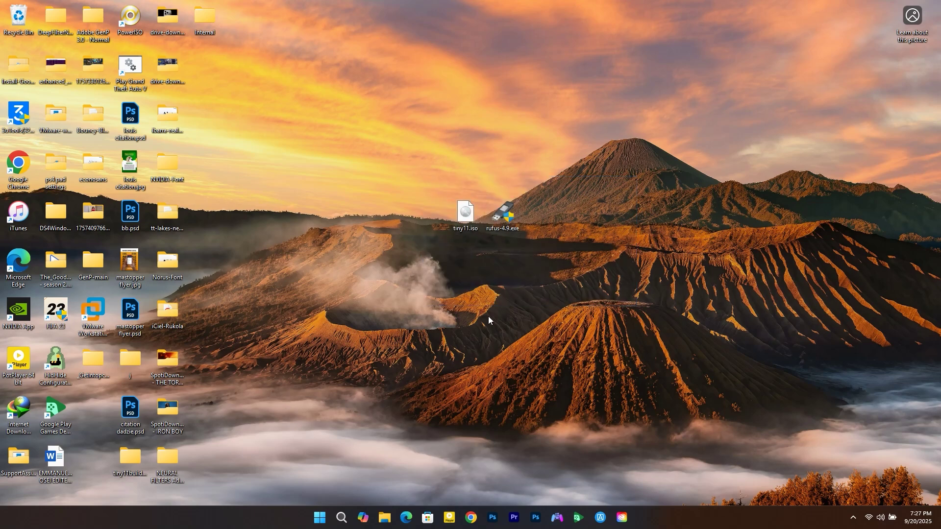
right_click(509, 223)
left_click(541, 300)
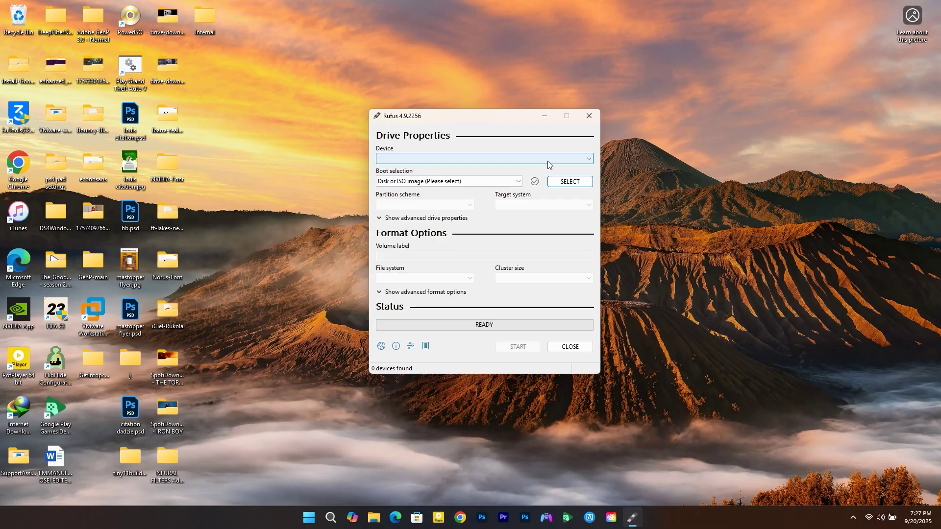
left_click(548, 161)
left_click(548, 160)
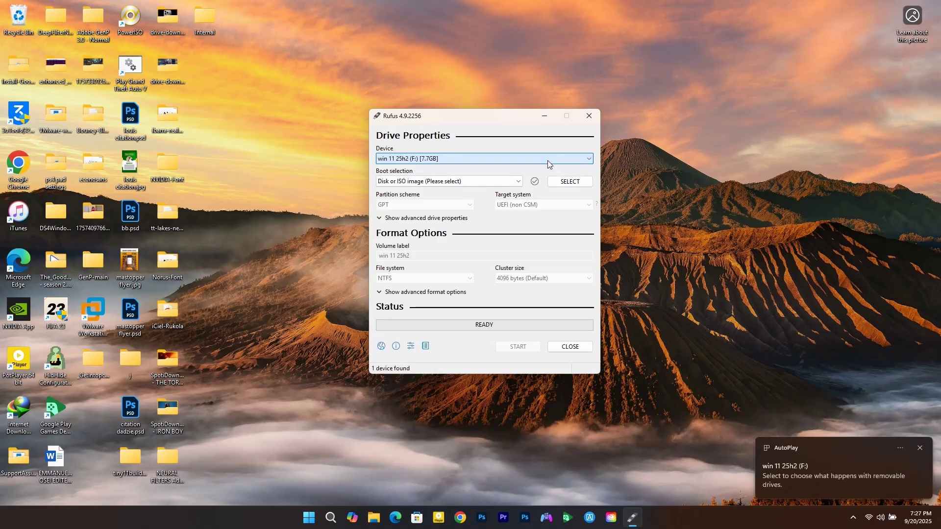
left_click(741, 161)
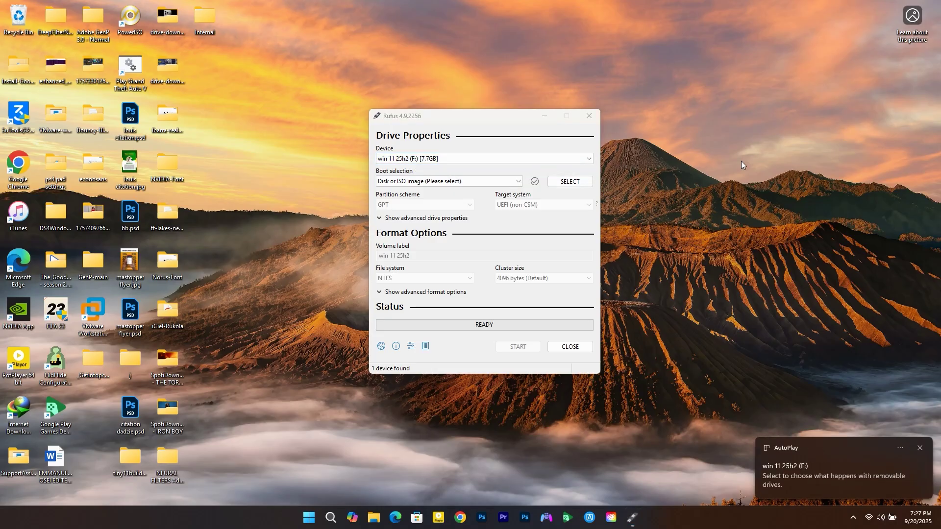
Load tiny11.iso from the Desktop as the Rufus boot image
left_click(561, 183)
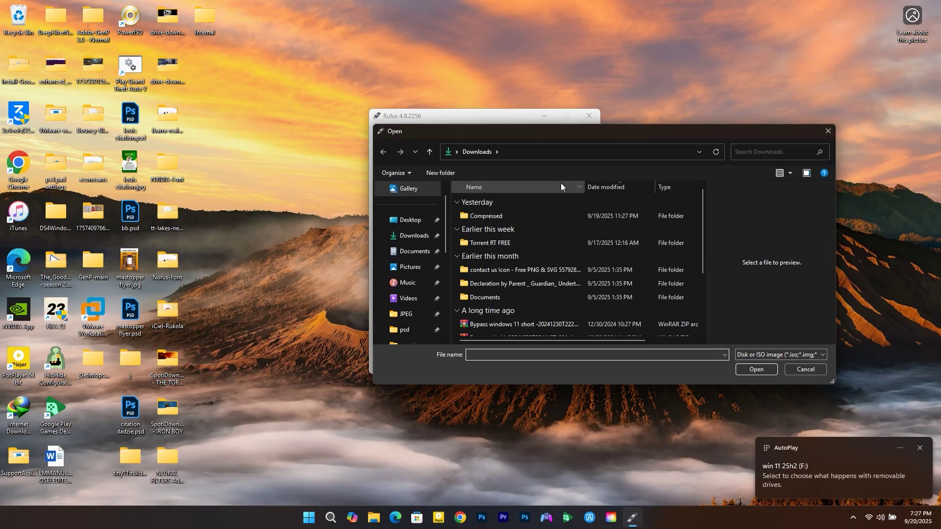
left_click(414, 220)
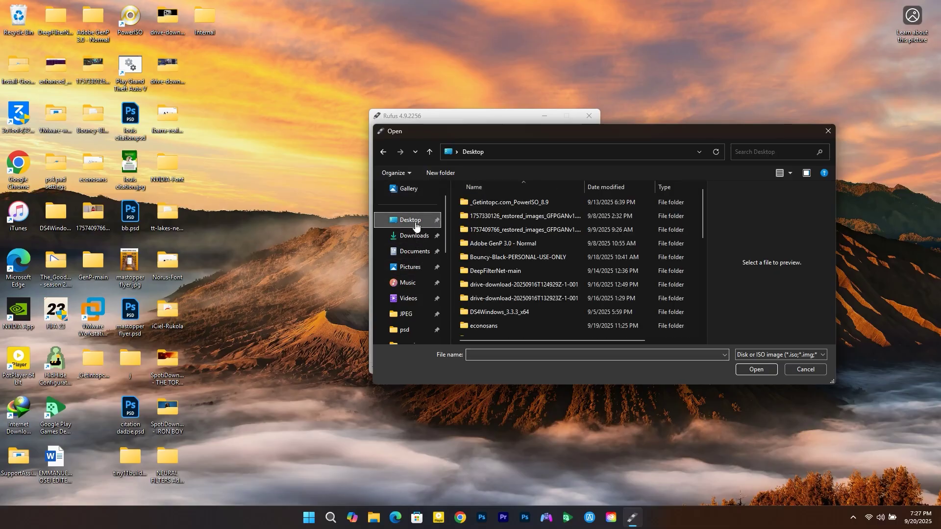
scroll(572, 255, "down", 10)
left_click(490, 331)
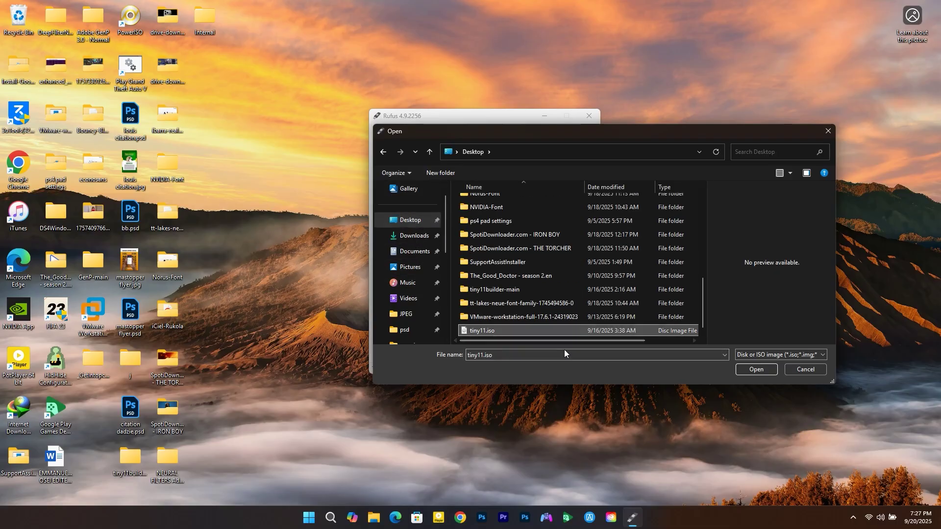
left_click(756, 370)
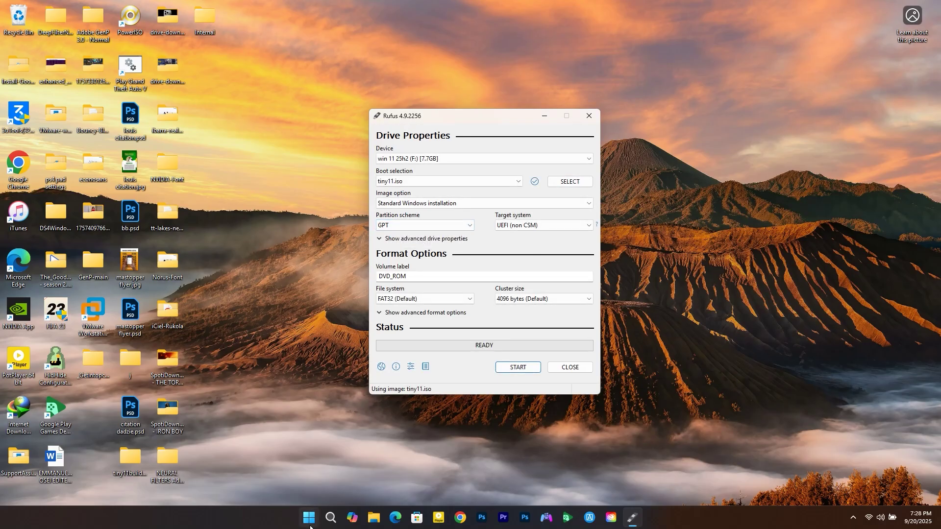
Check Disk 0's properties in Disk Management to confirm its GPT partition style
right_click(309, 518)
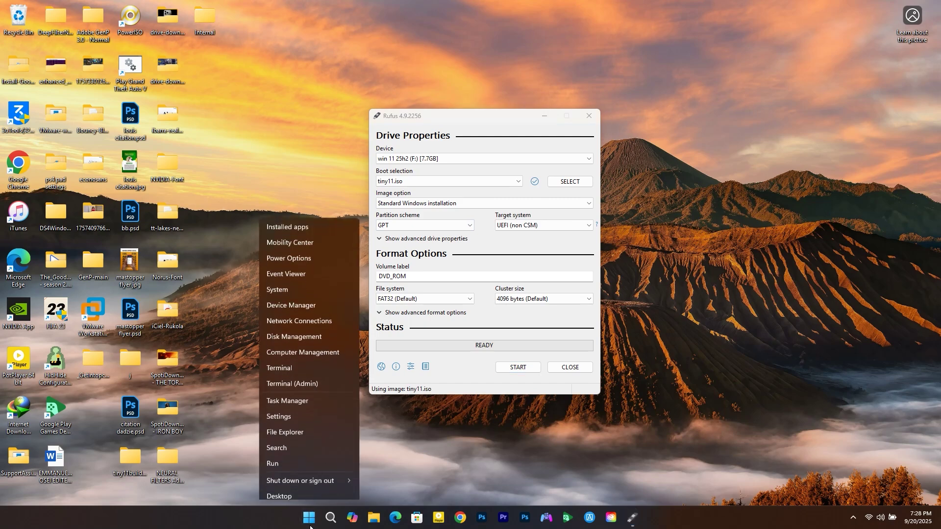
left_click(288, 338)
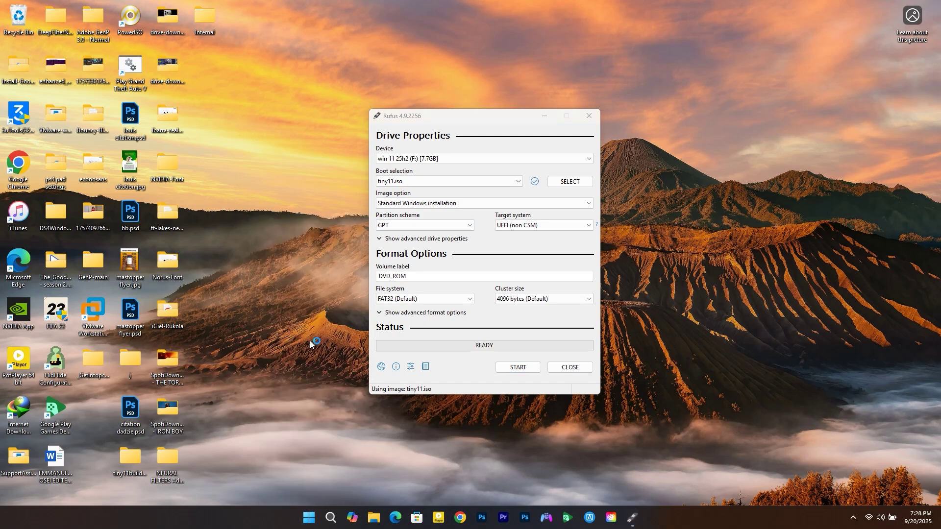
left_click_drag(223, 58, 539, 79)
left_click(402, 265)
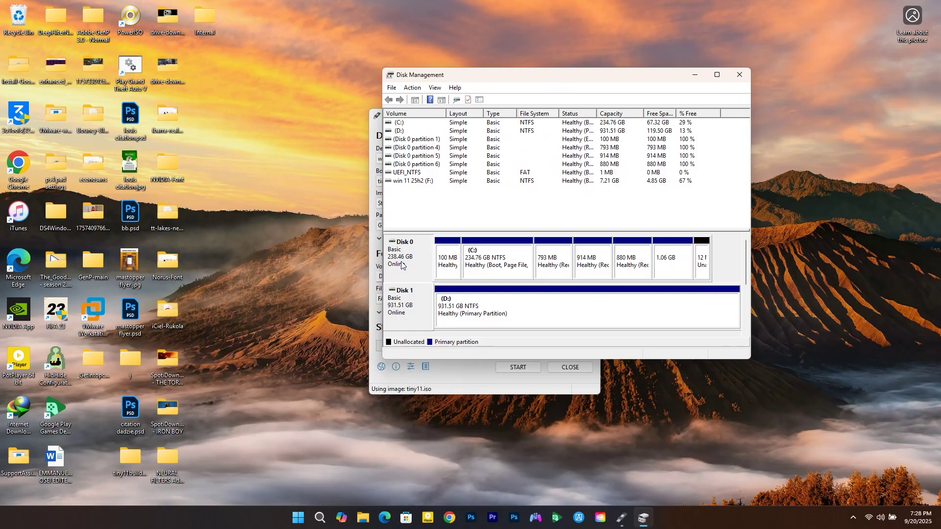
right_click(401, 264)
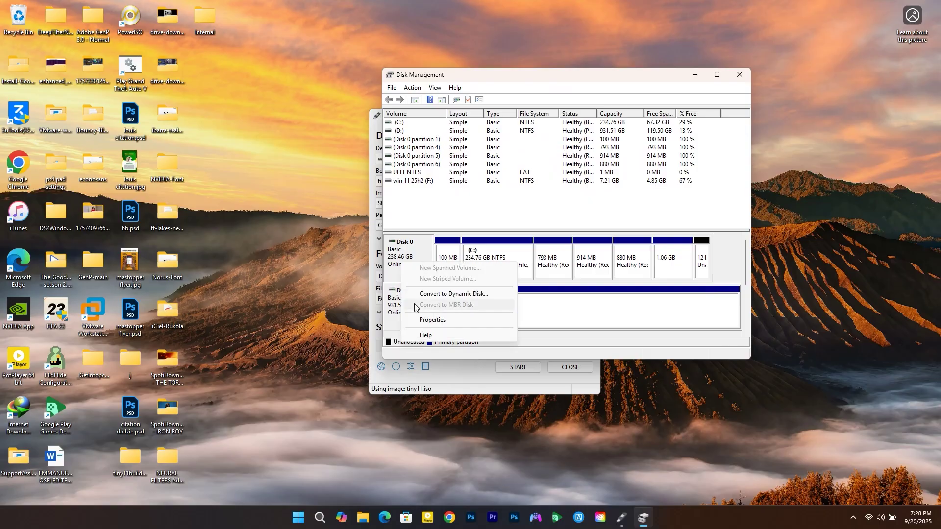
left_click(426, 321)
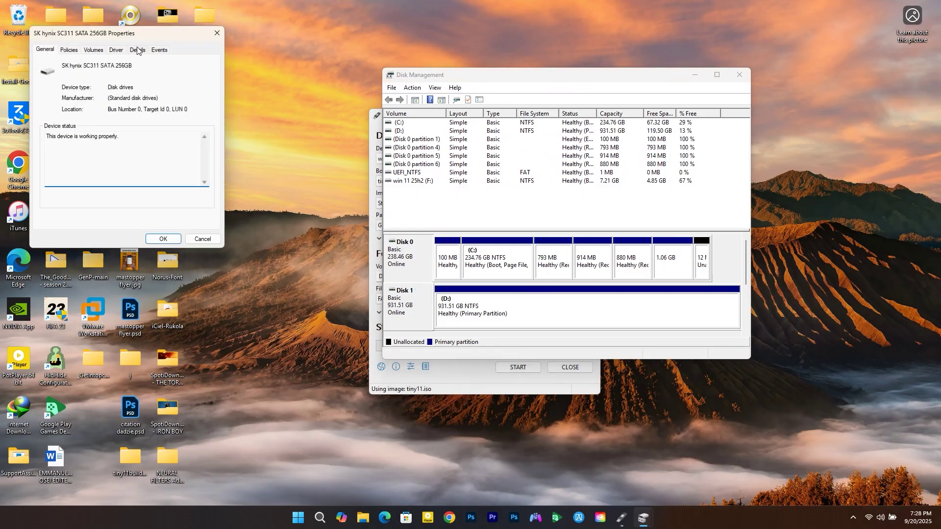
left_click_drag(186, 43, 575, 103)
left_click(486, 117)
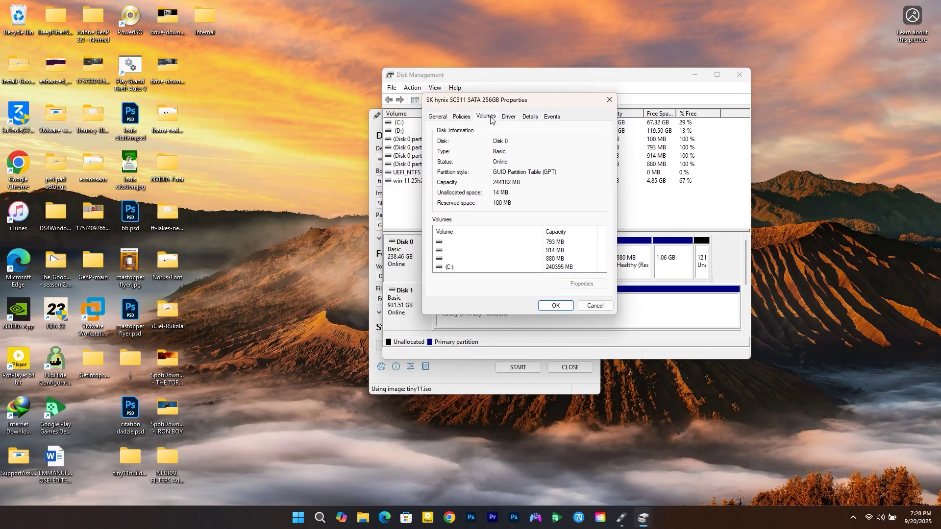
left_click(610, 101)
Start writing tiny11.iso to the USB, keeping the Windows customization options and confirming the data erase
left_click(746, 75)
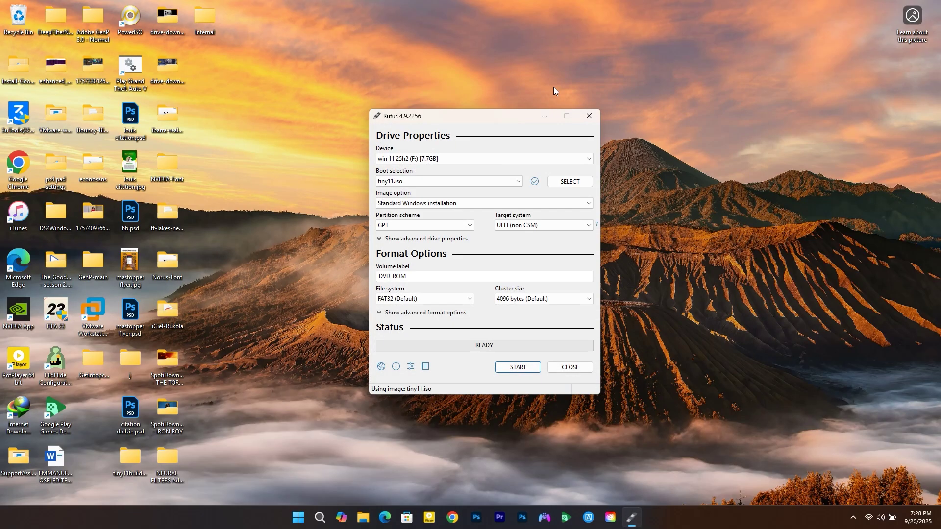
left_click(522, 368)
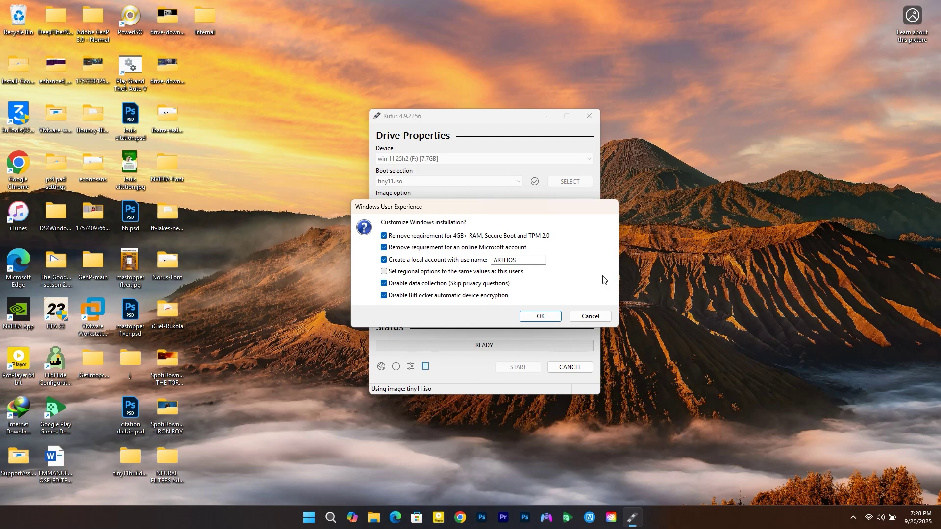
left_click(541, 316)
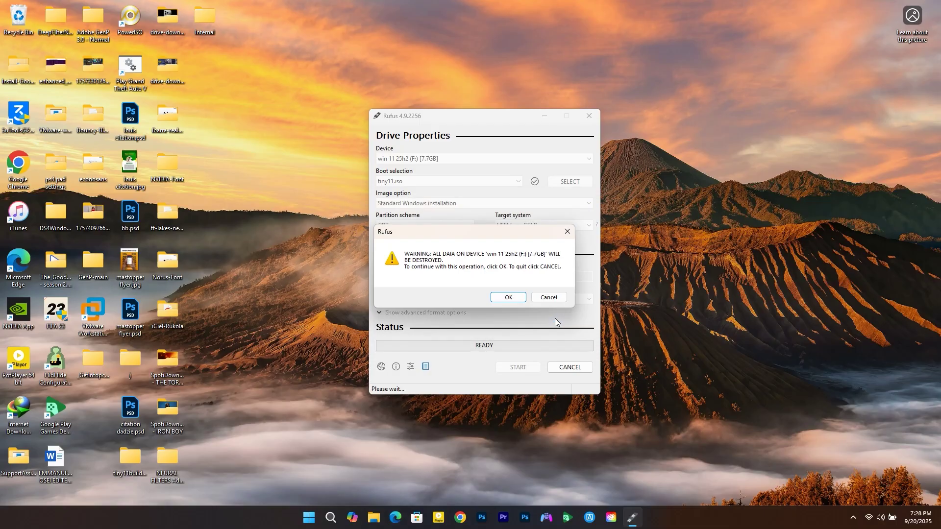
left_click(507, 297)
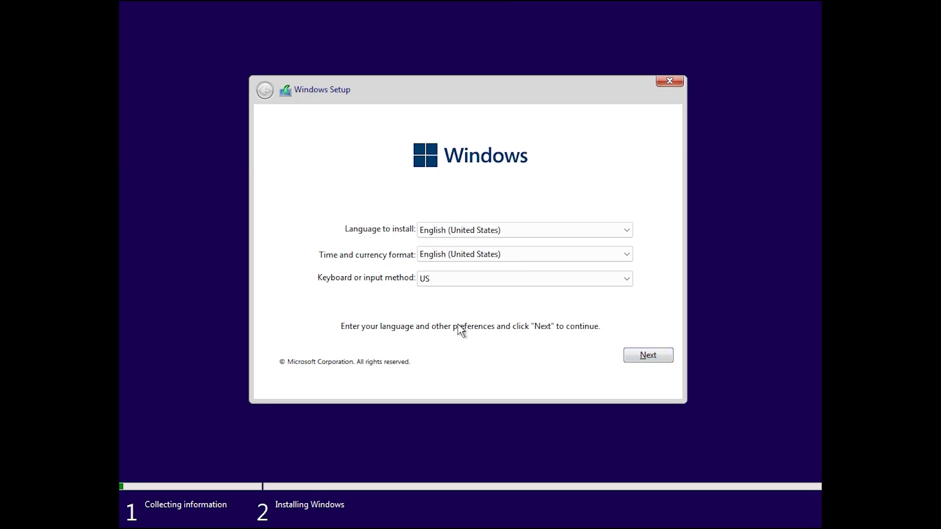
Run a Custom Windows install onto the 64 GB unallocated Drive 0, skipping the product key and accepting the license
left_click(638, 359)
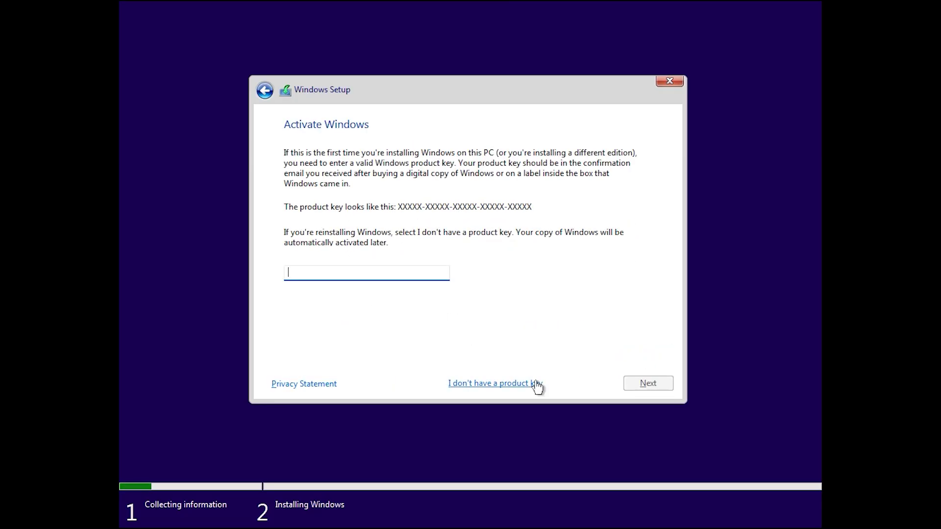
left_click(479, 383)
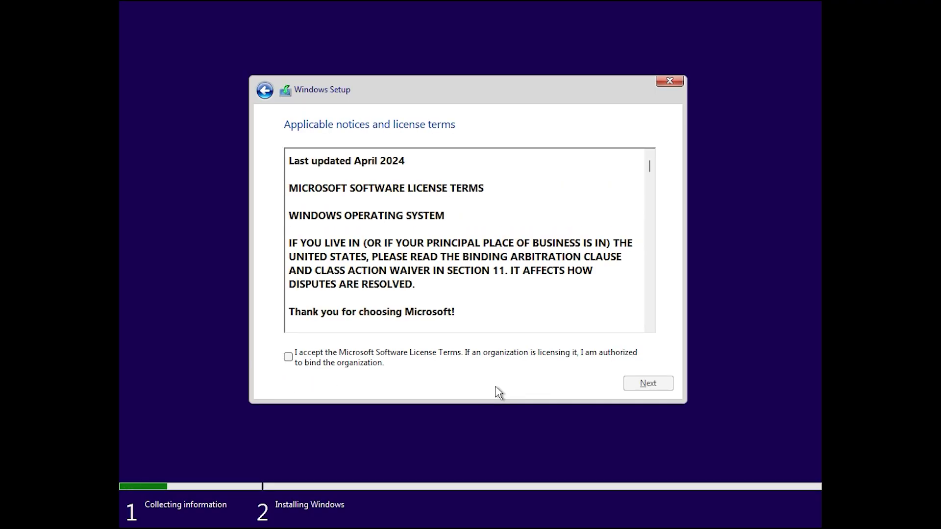
left_click(289, 358)
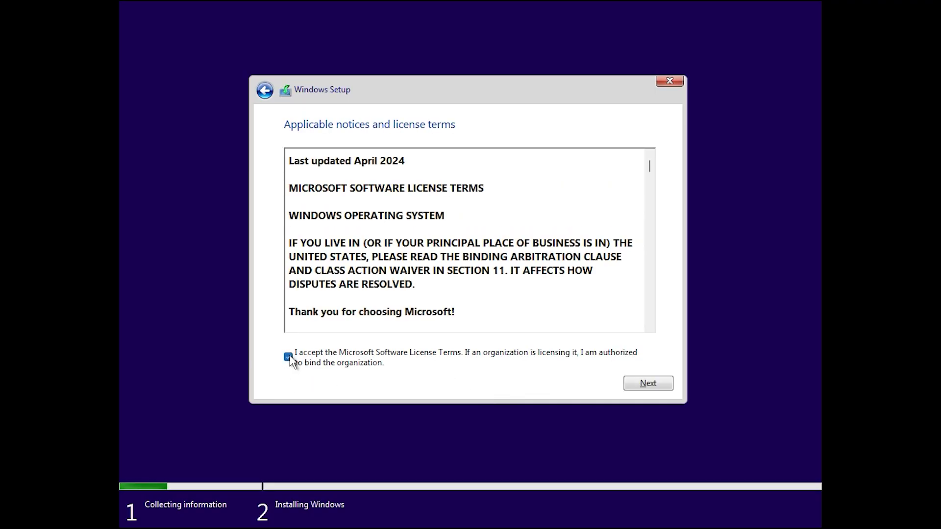
left_click(662, 385)
left_click(434, 241)
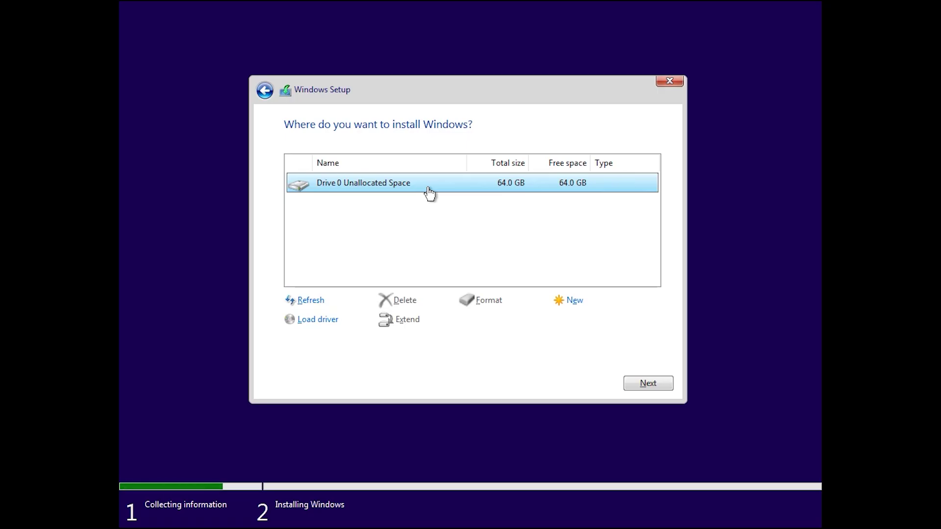
left_click(640, 382)
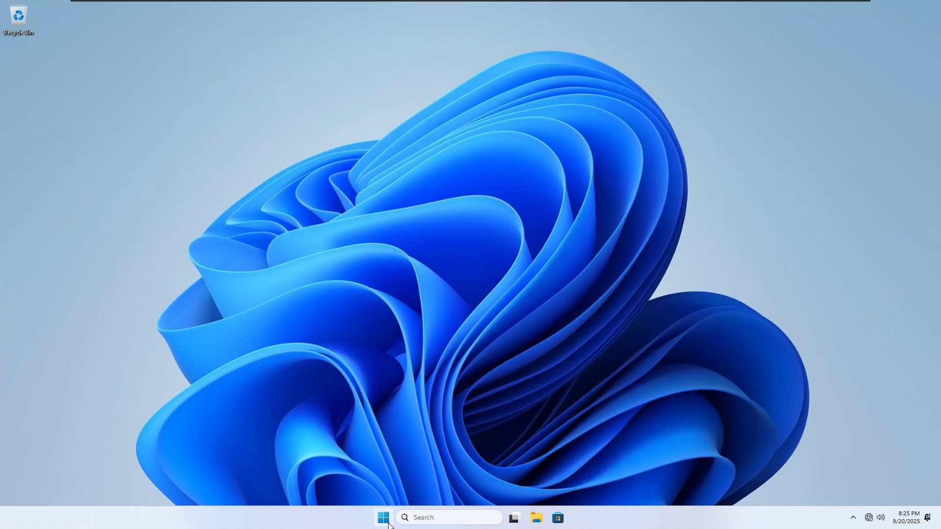
Check the new Local Disk (C:) properties (12.2 GB used, 51.0 GB free), then close File Explorer
left_click(385, 520)
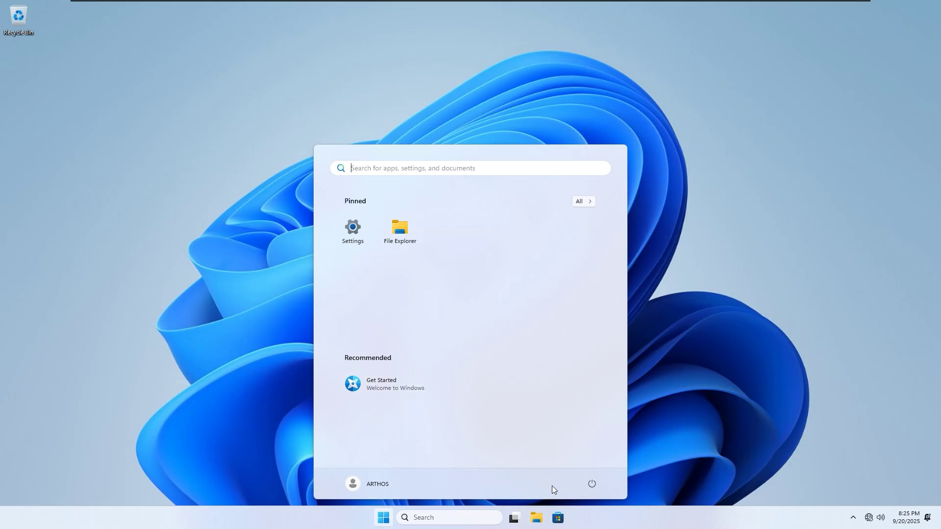
left_click(537, 520)
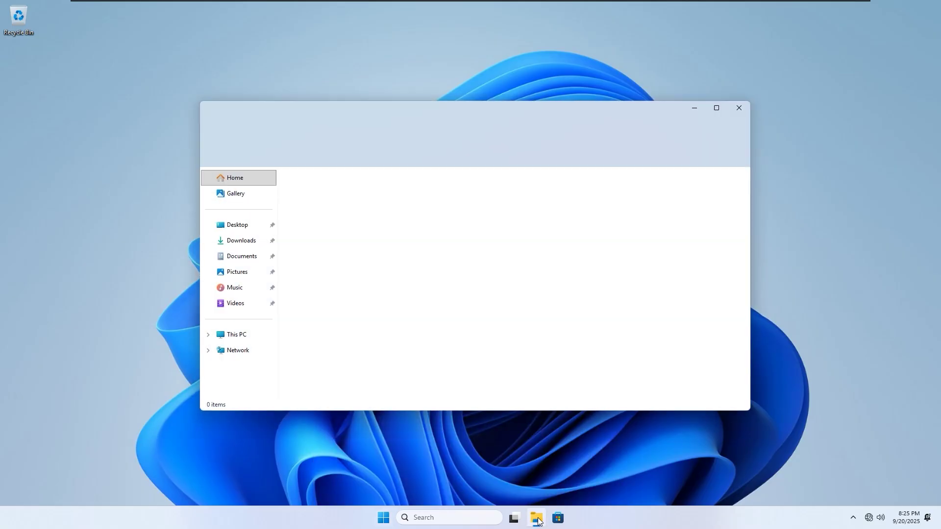
left_click(241, 340)
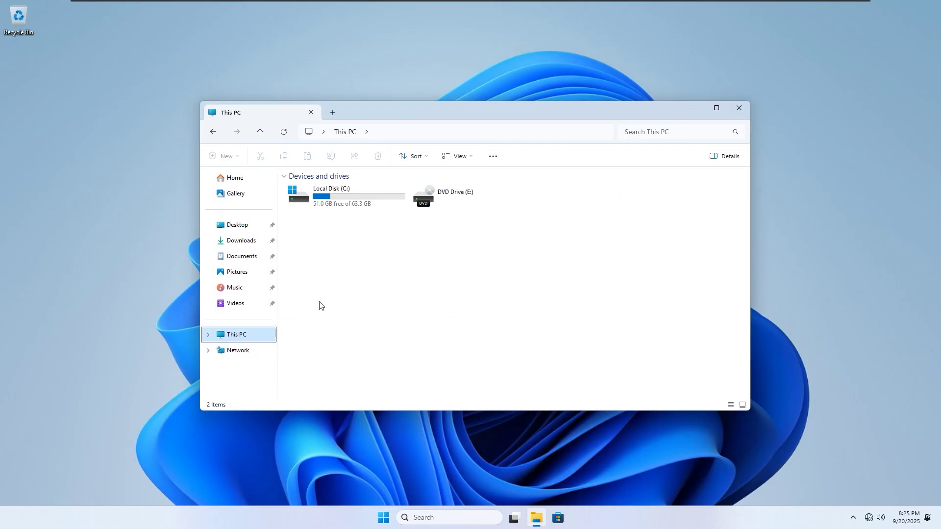
right_click(355, 200)
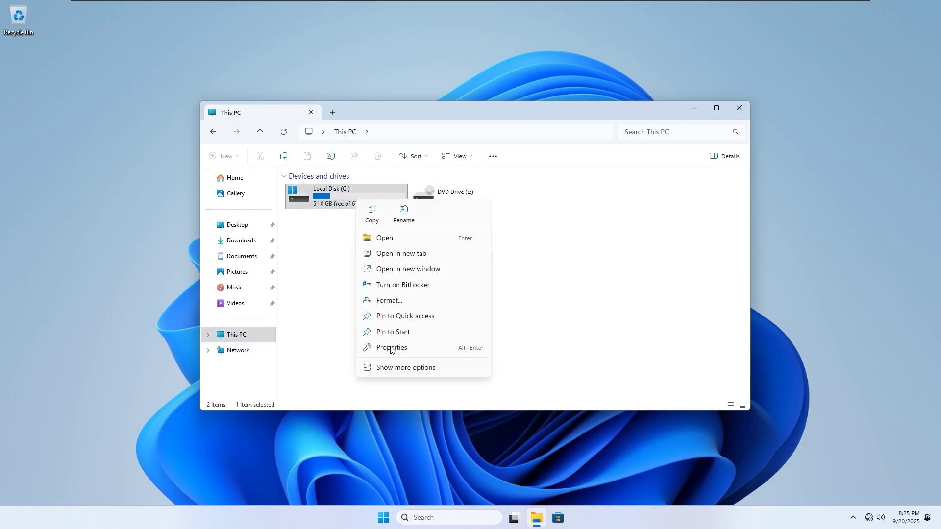
left_click(390, 348)
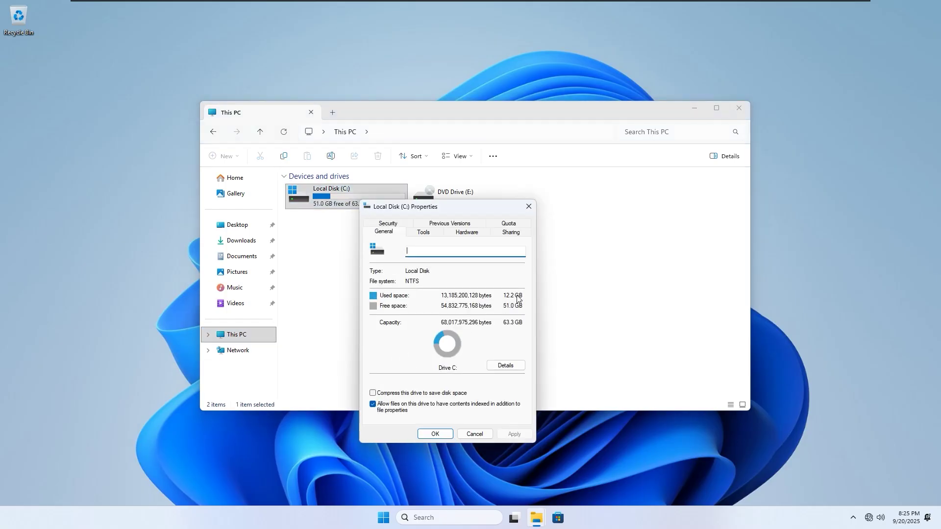
left_click(529, 206)
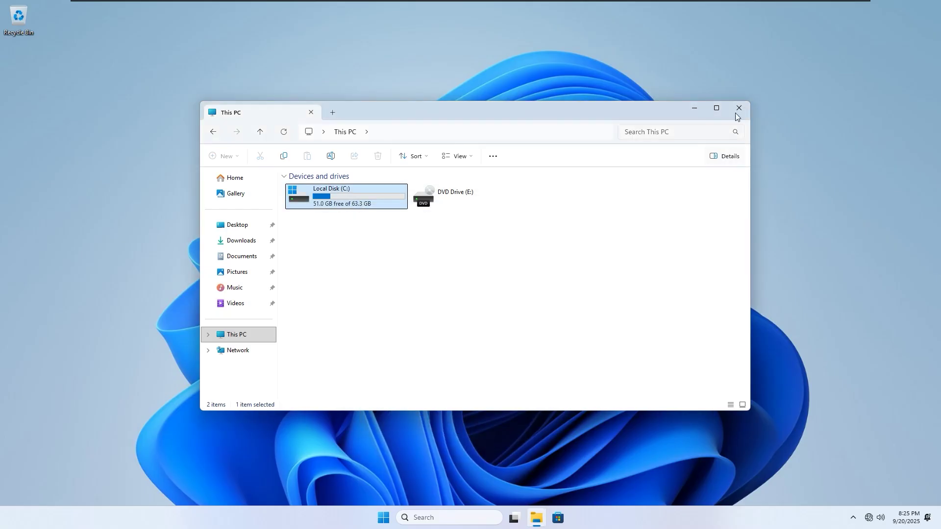
left_click(739, 108)
Open Task Manager's Performance view to see memory at 2.0/13.0 GB, then CPU utilization
right_click(603, 512)
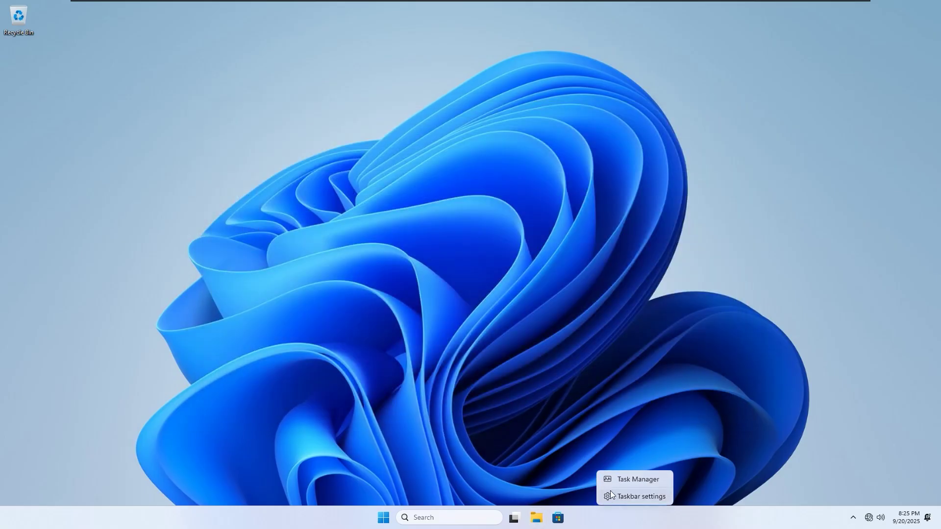
left_click(616, 484)
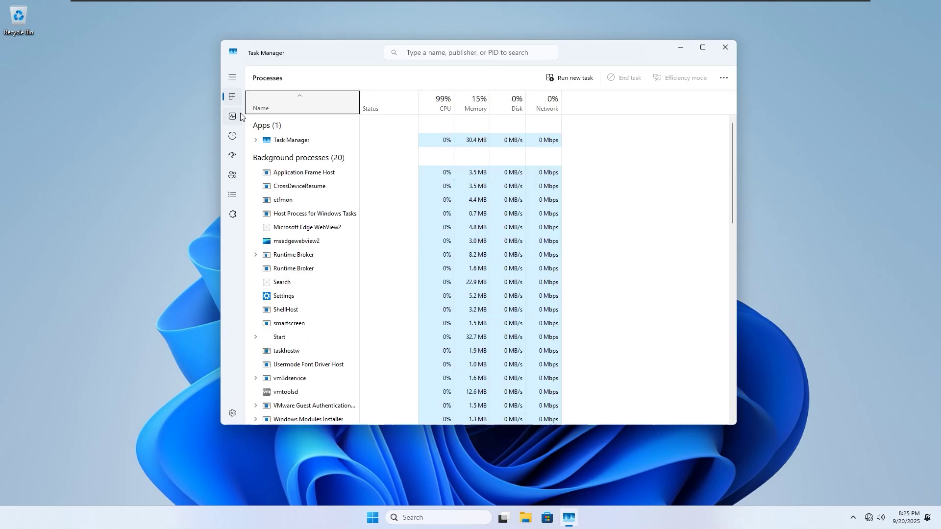
left_click(234, 116)
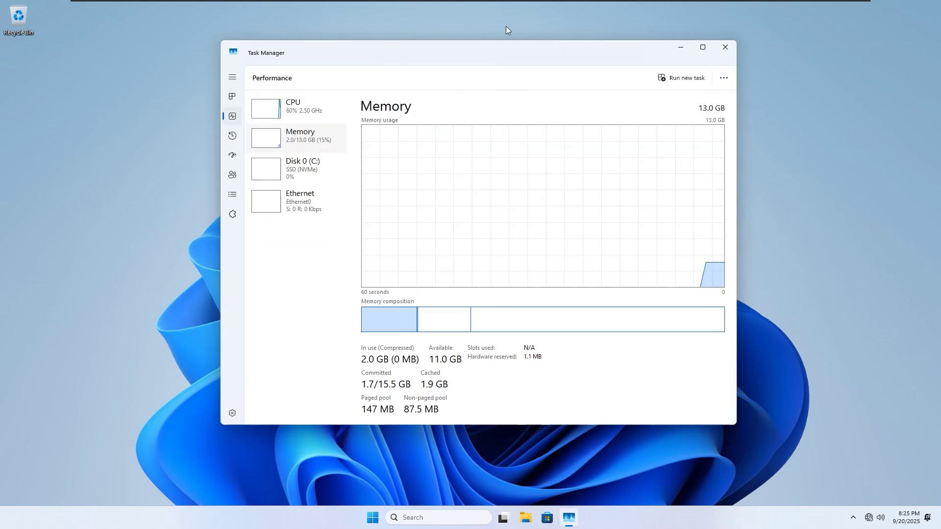
left_click_drag(494, 50, 498, 39)
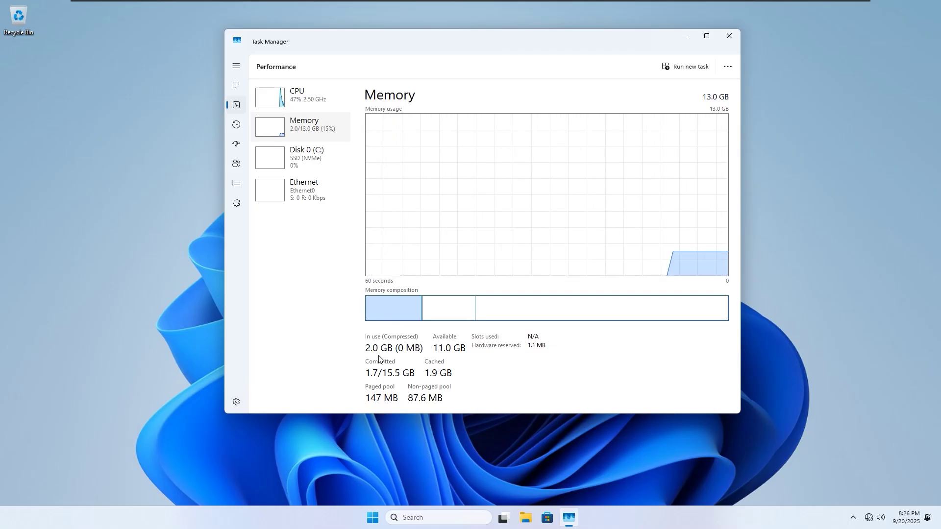
left_click(300, 105)
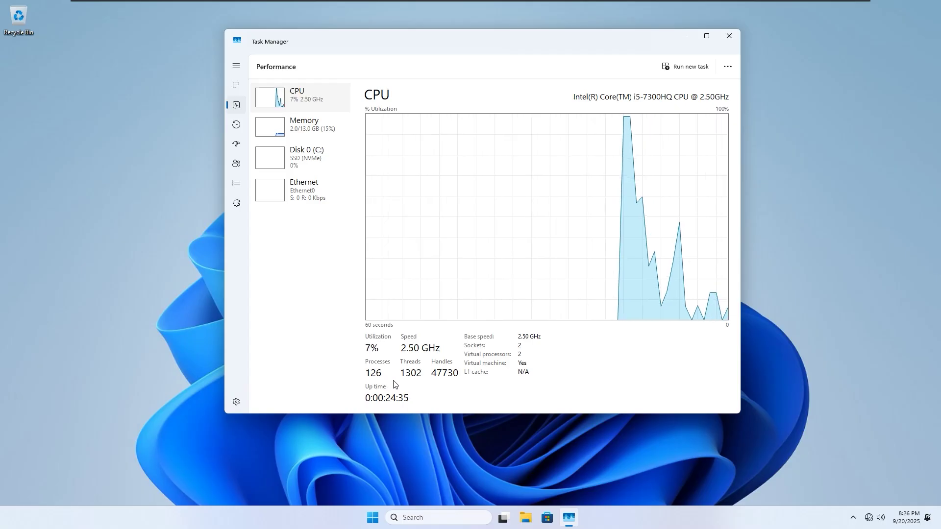
Run winver to confirm Version 25H2 (OS Build 26200.5074), then close the About Windows dialog
left_click(431, 520)
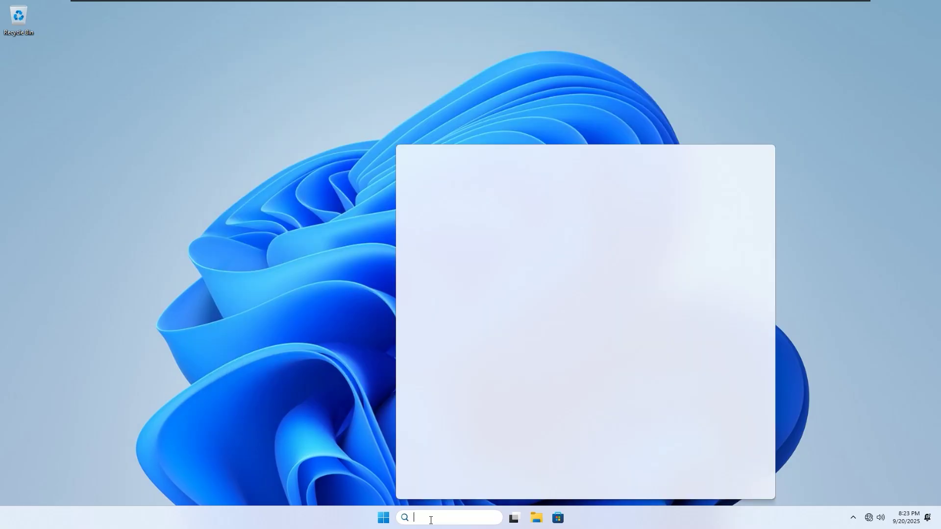
type("winver")
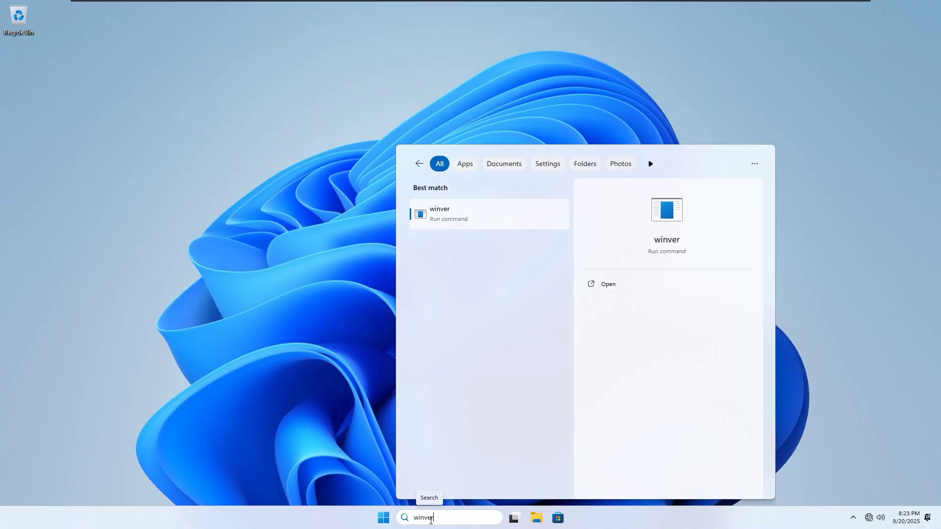
key("Return")
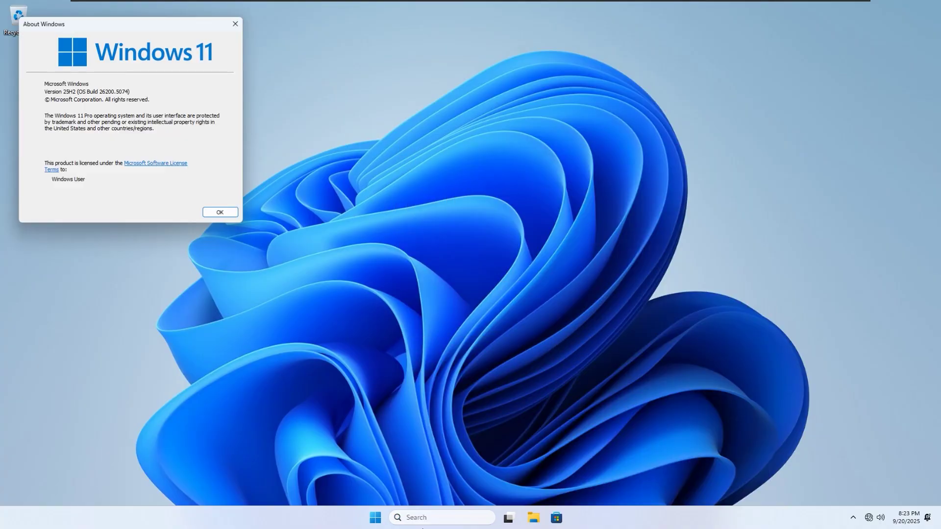
left_click_drag(128, 22, 365, 132)
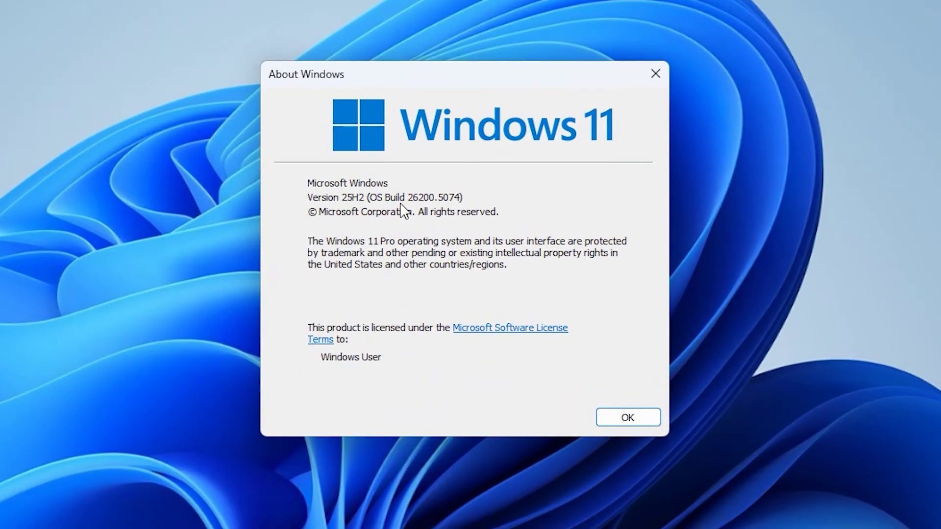
left_click(614, 424)
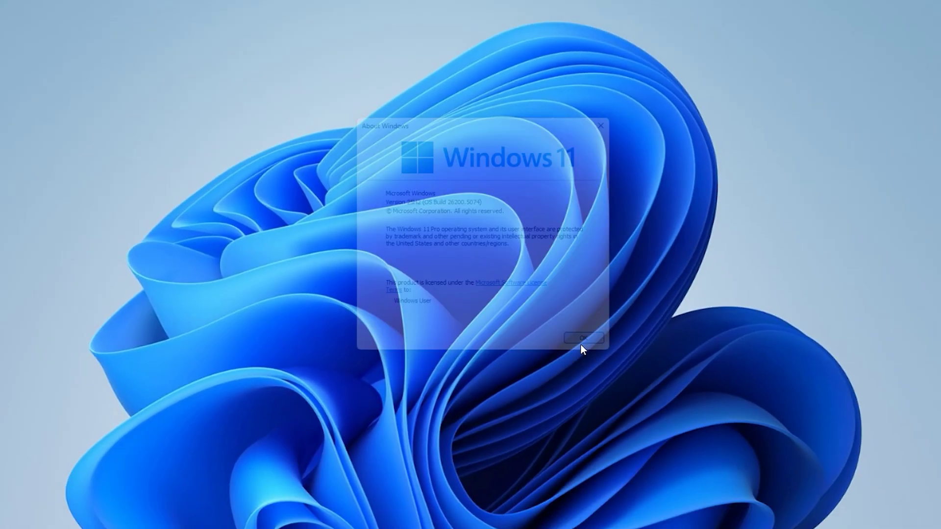
key("super+x")
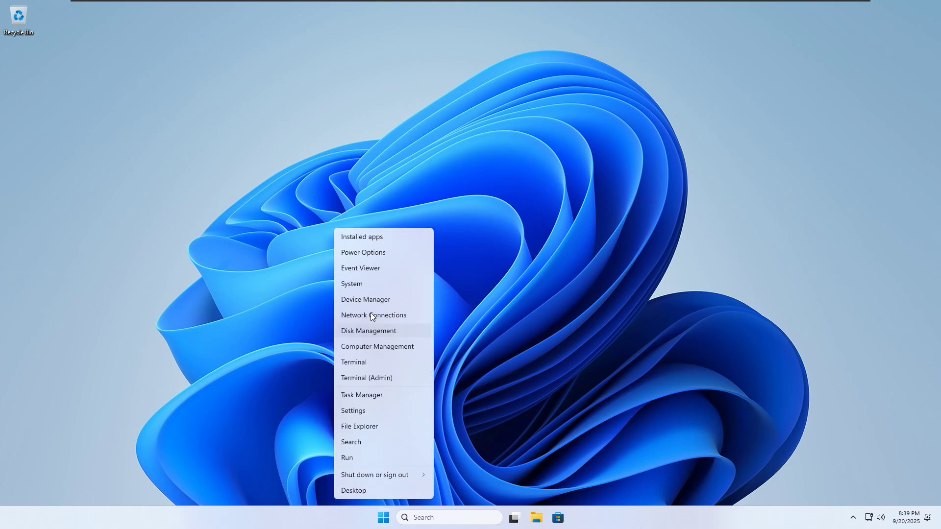
Open System > About in Settings and highlight the Version 25H2 value under Windows specifications
left_click(357, 285)
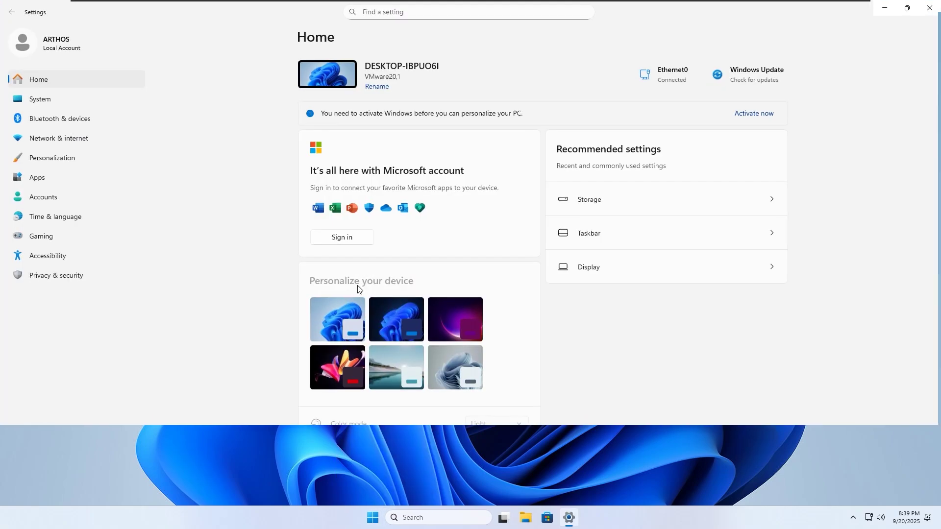
scroll(358, 284, "down", 5)
left_click_drag(388, 220, 414, 219)
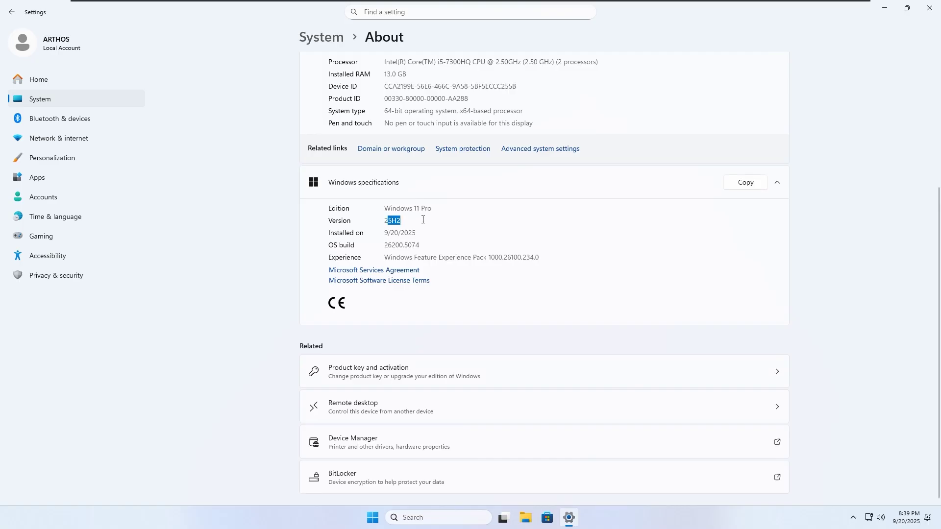
left_click(422, 220)
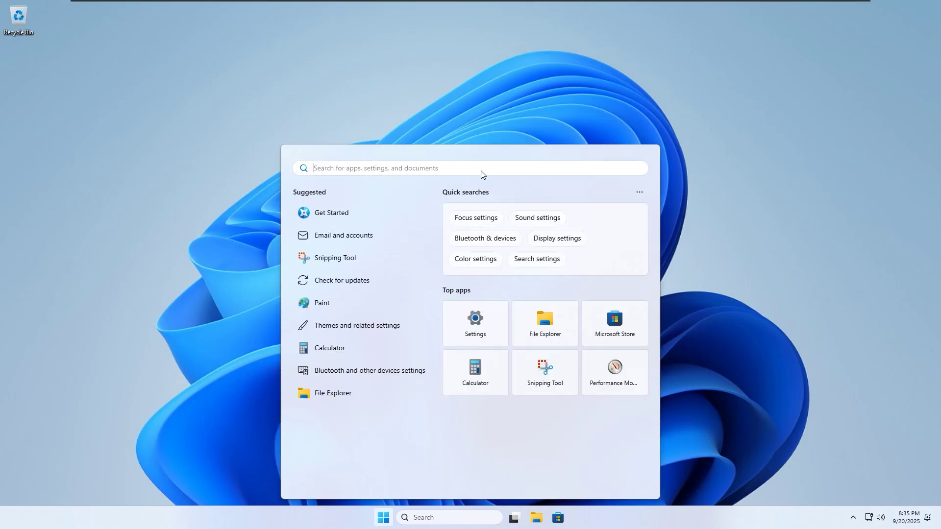
type("edge")
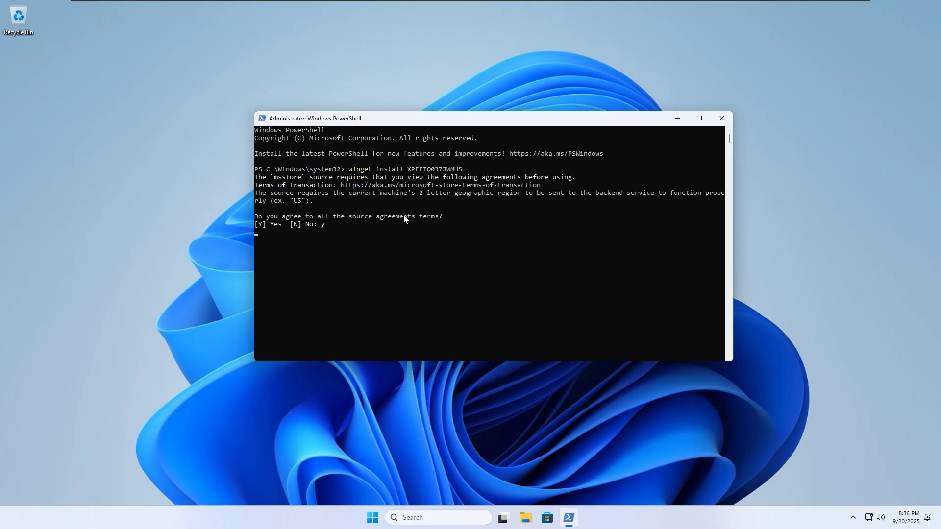
Accept the msstore source and Edge package terms with 'y', then minimize PowerShell and the Edge installer
key("Return")
key("Return")
type("y")
key("Return")
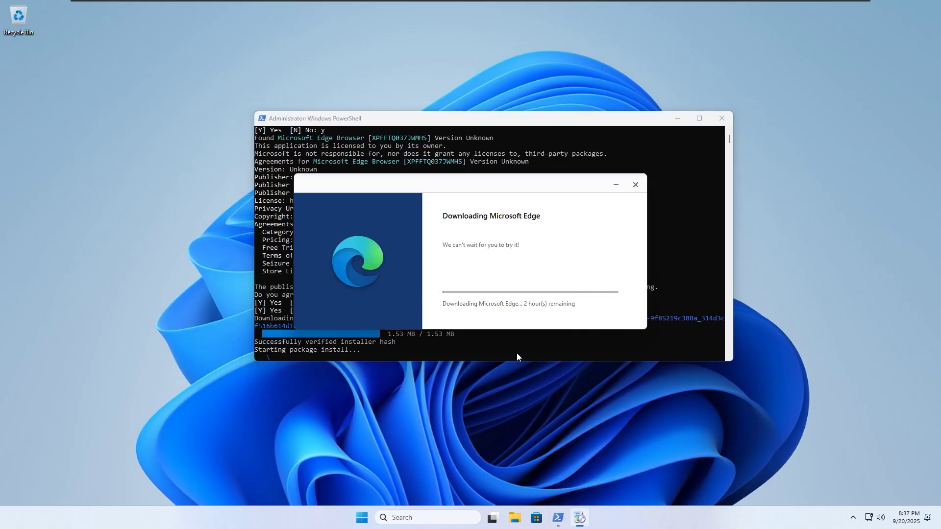
left_click(676, 119)
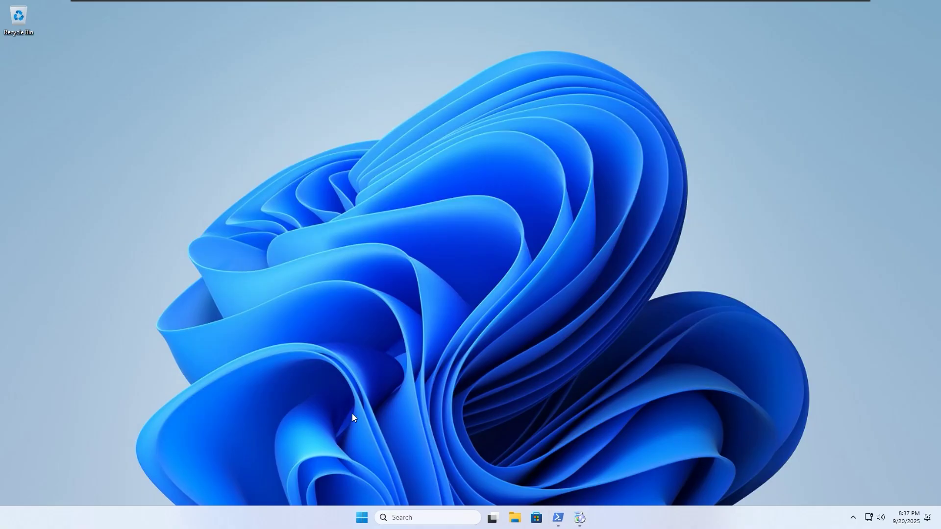